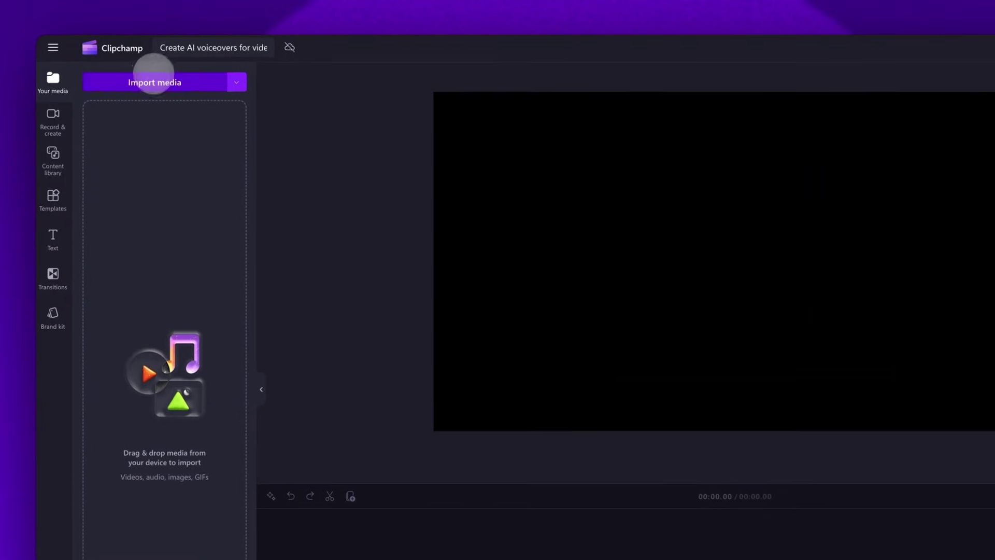
Step: Import My holiday video.mp4 and place it on the timeline as a 26-second clip
left_click(163, 81)
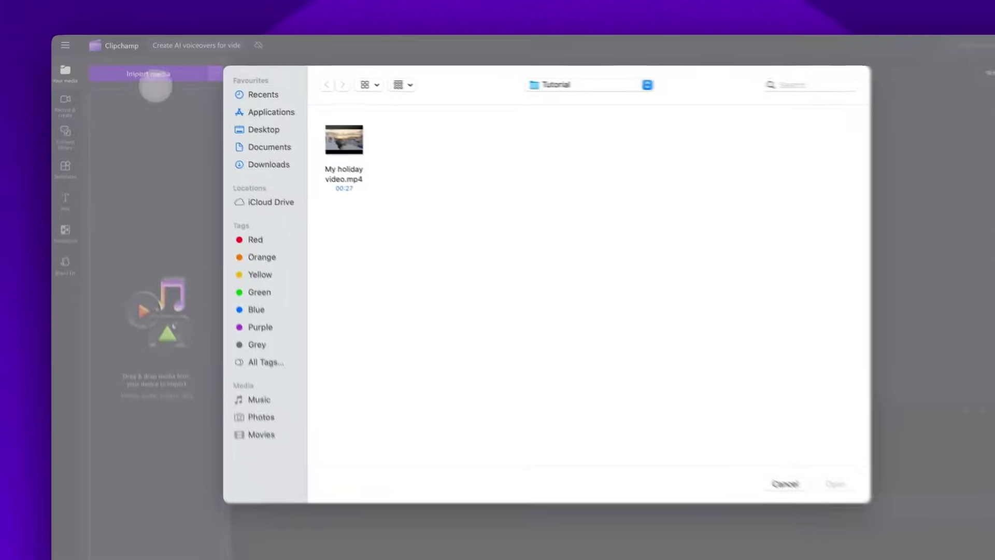
left_click(320, 156)
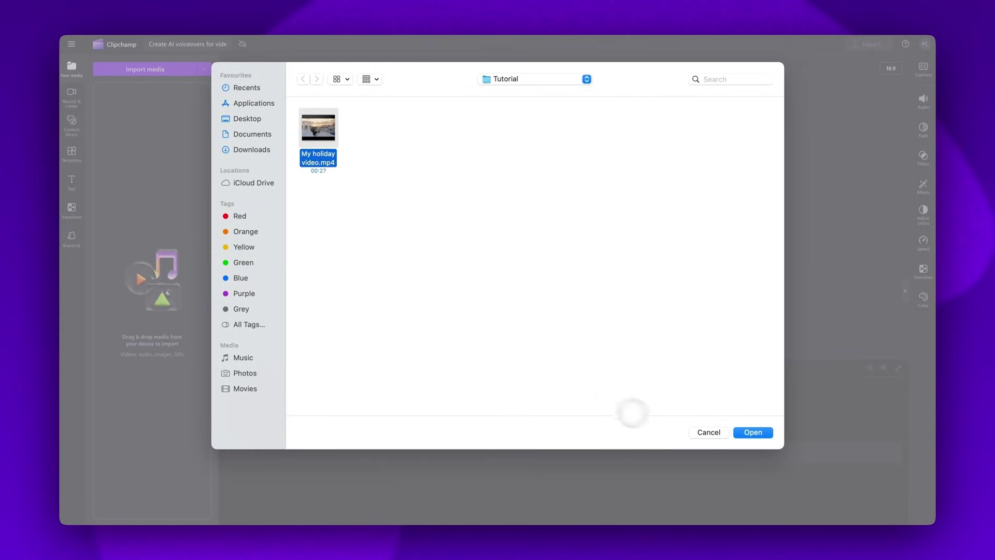
left_click(752, 432)
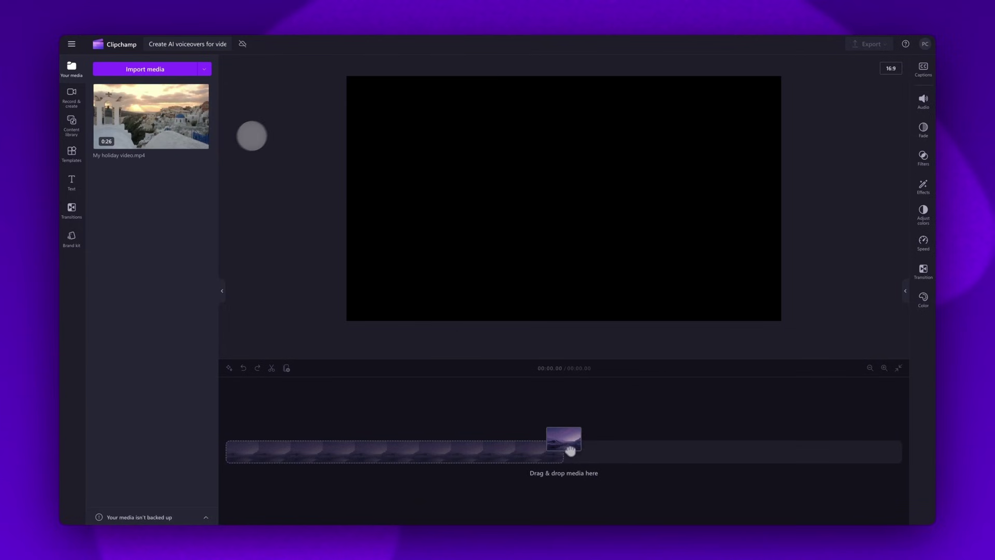
left_click_drag(155, 124, 318, 451)
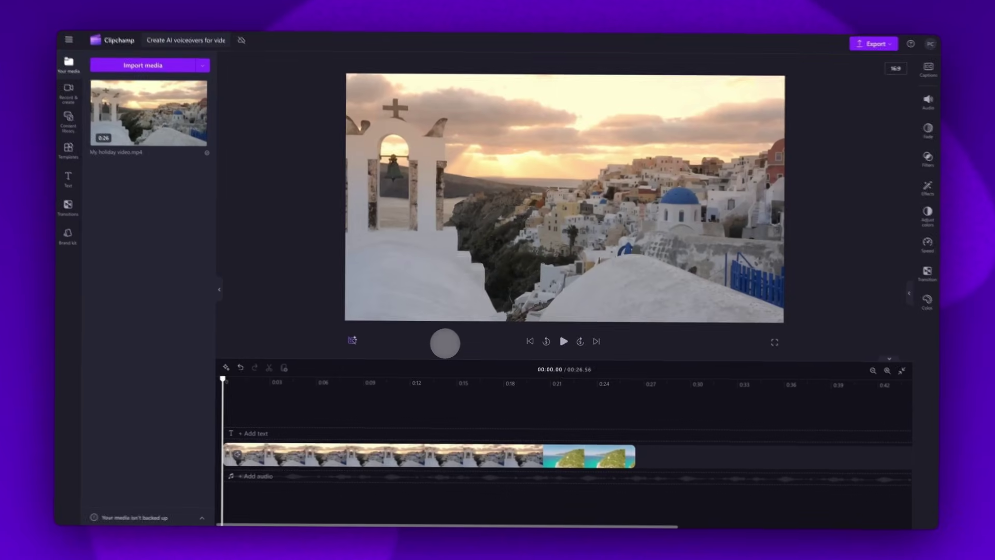
Step: Add a New text to speech clip from Record & create, defaulting to Ava Multilingual
left_click(446, 343)
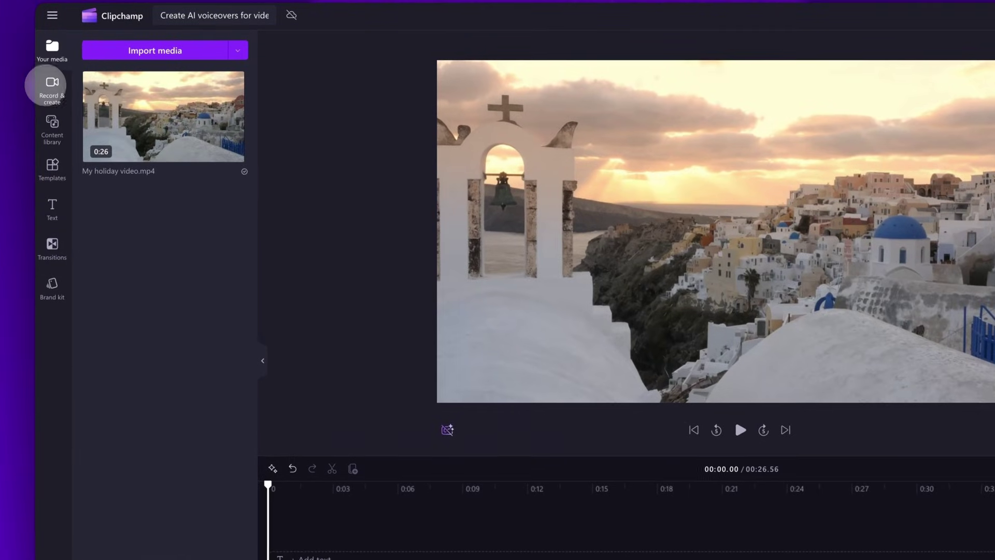
left_click(52, 89)
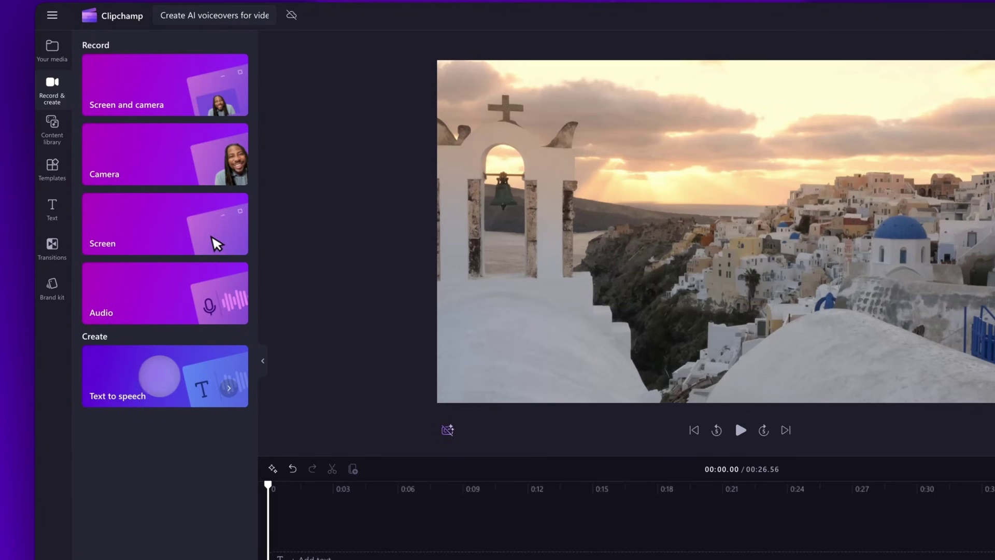
left_click(156, 374)
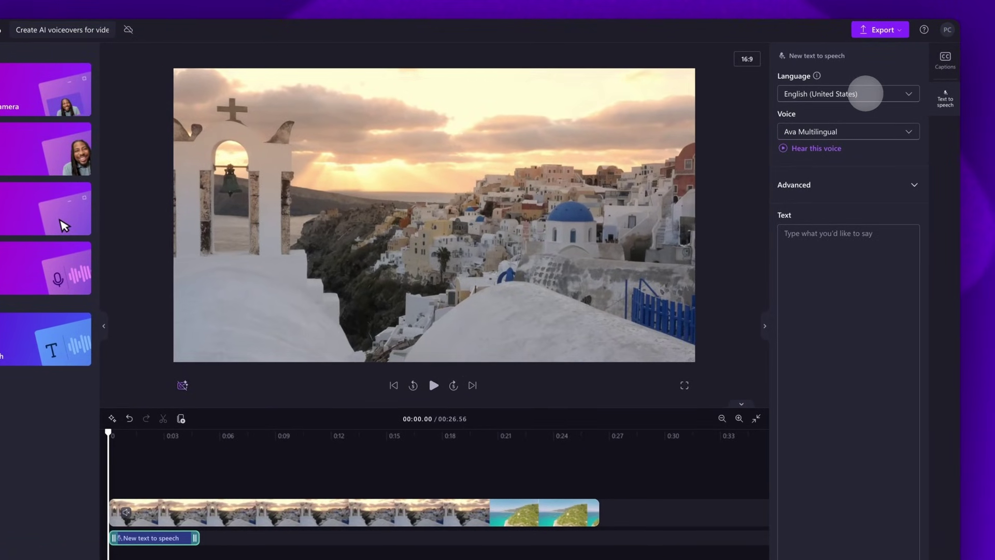
left_click(865, 93)
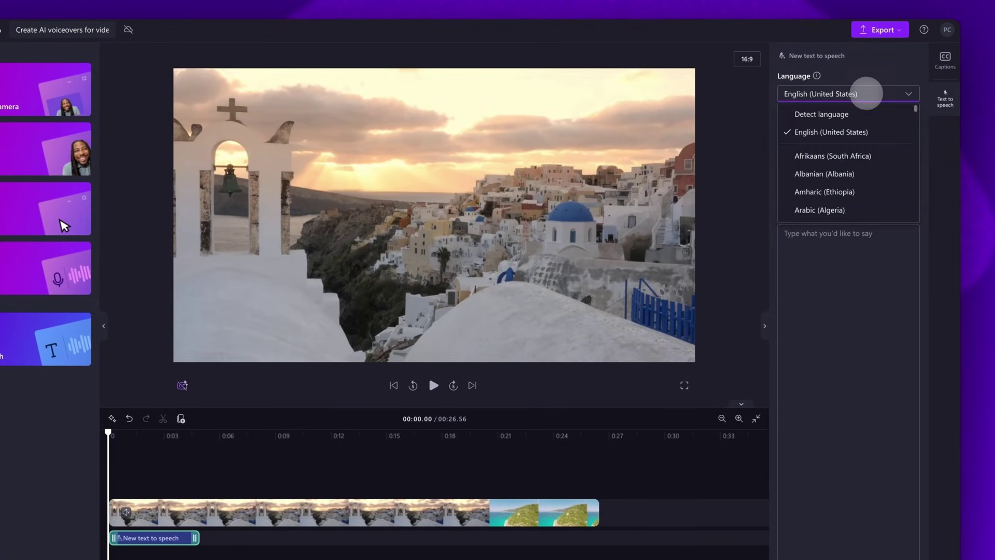
scroll(864, 192, "down", 5)
scroll(863, 196, "down", 10)
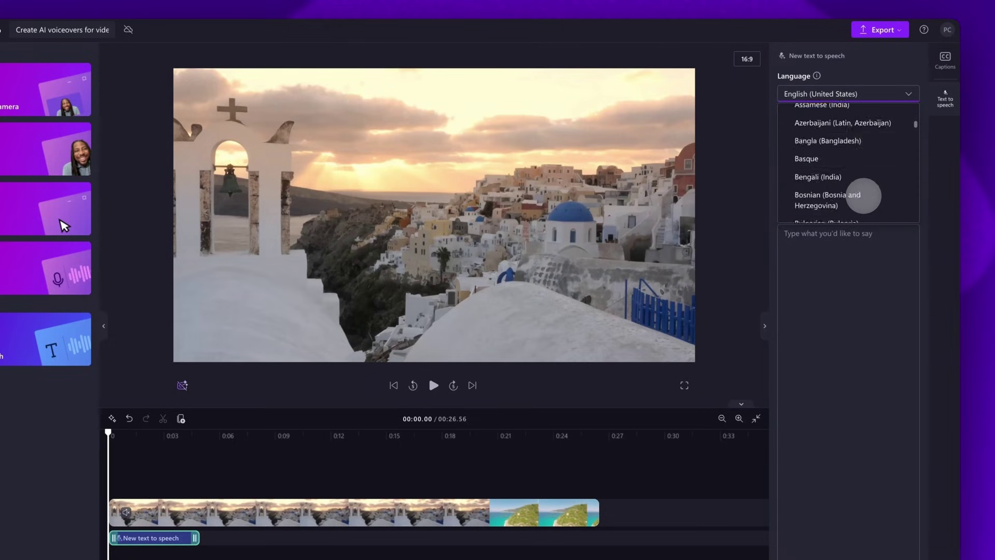
scroll(864, 196, "down", 12)
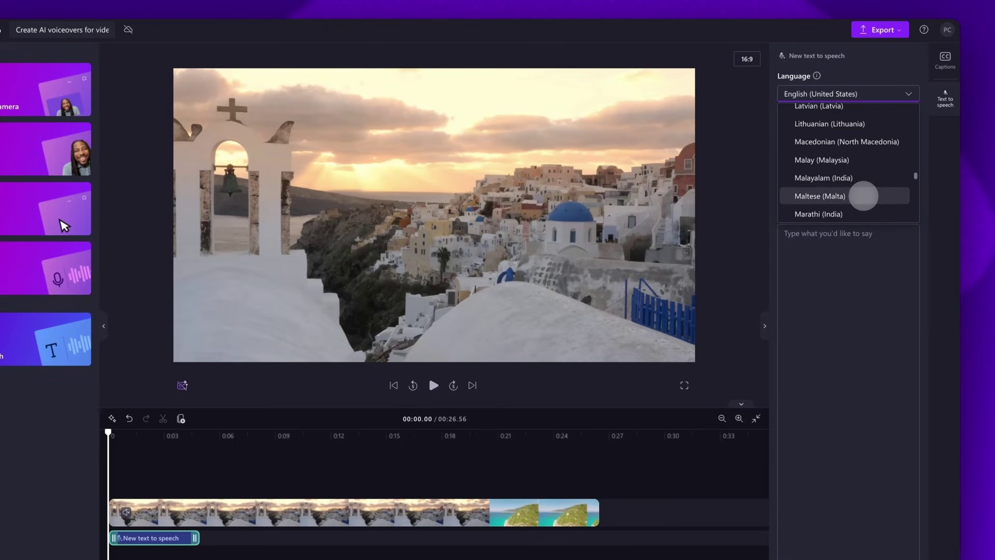
left_click(864, 196)
left_click(861, 93)
scroll(859, 123, "up", 20)
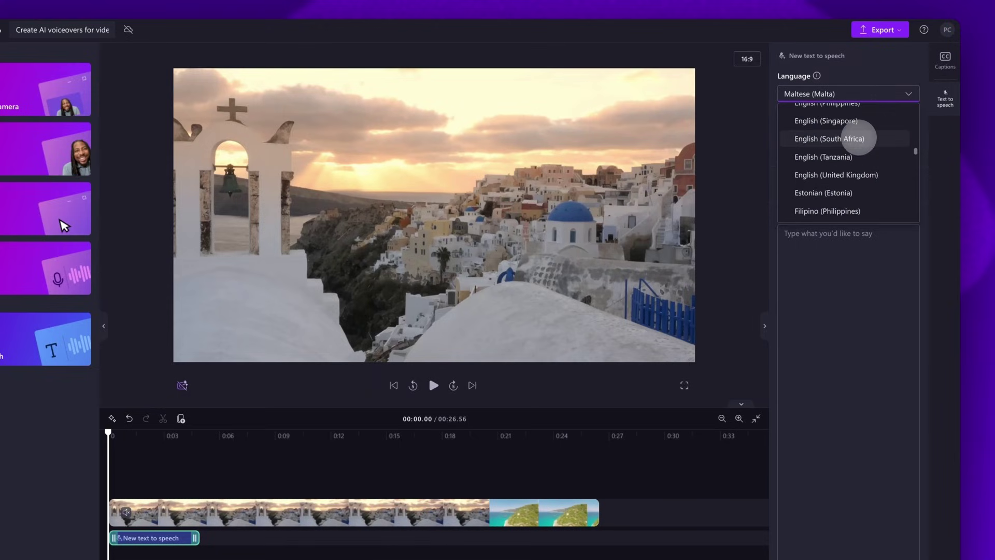
left_click(844, 132)
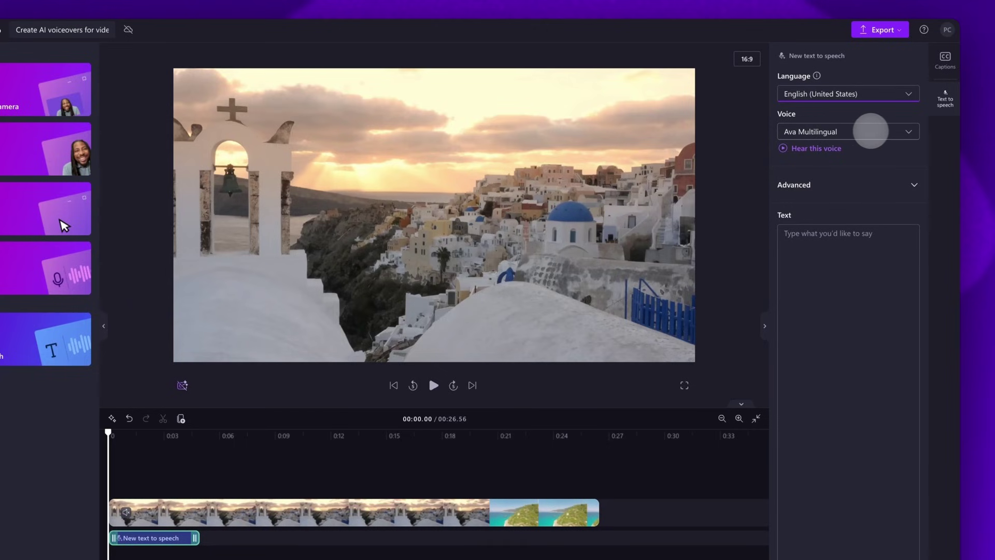
Step: Sample the Samuel Multilingual voice, then switch the voiceover to Phoebe Multilingual
left_click(875, 130)
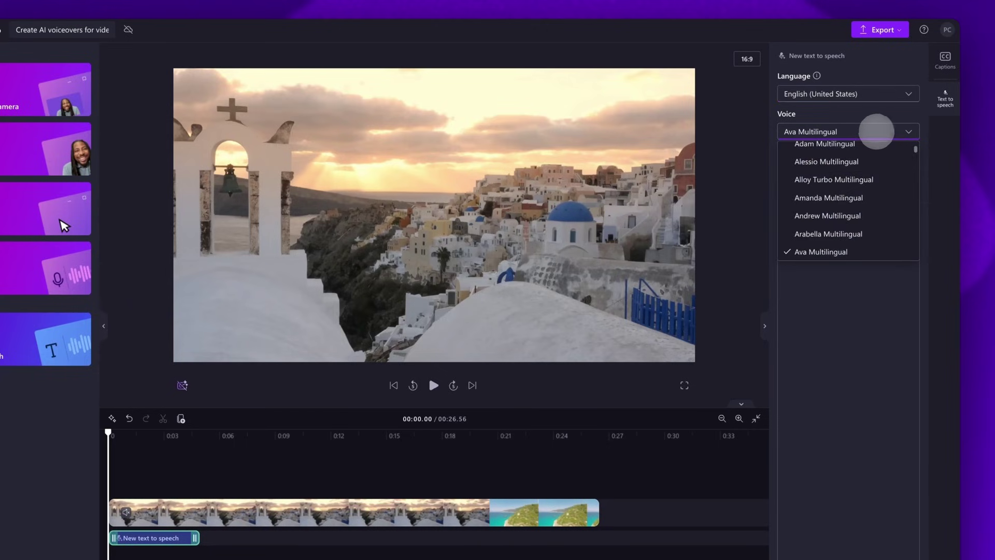
scroll(878, 215, "down", 7)
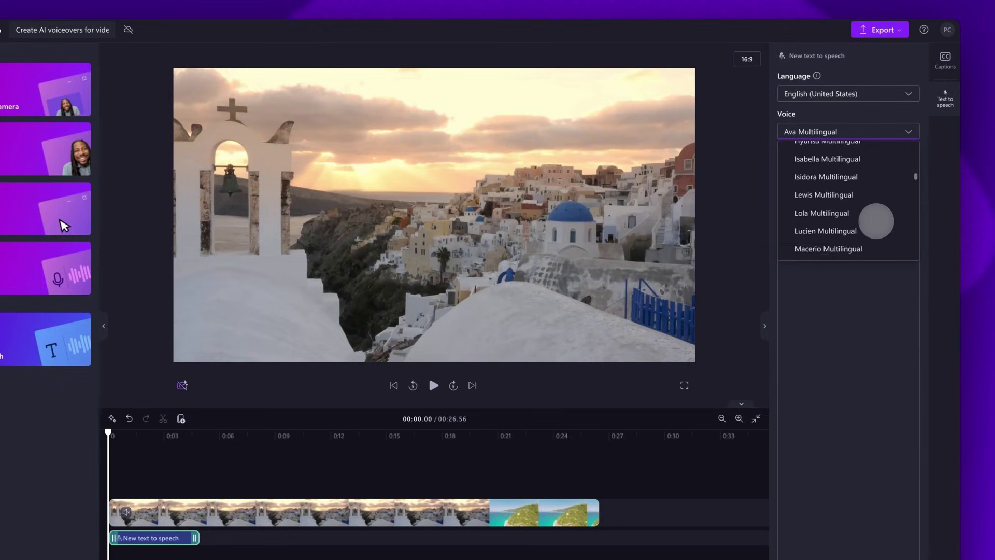
scroll(877, 221, "down", 8)
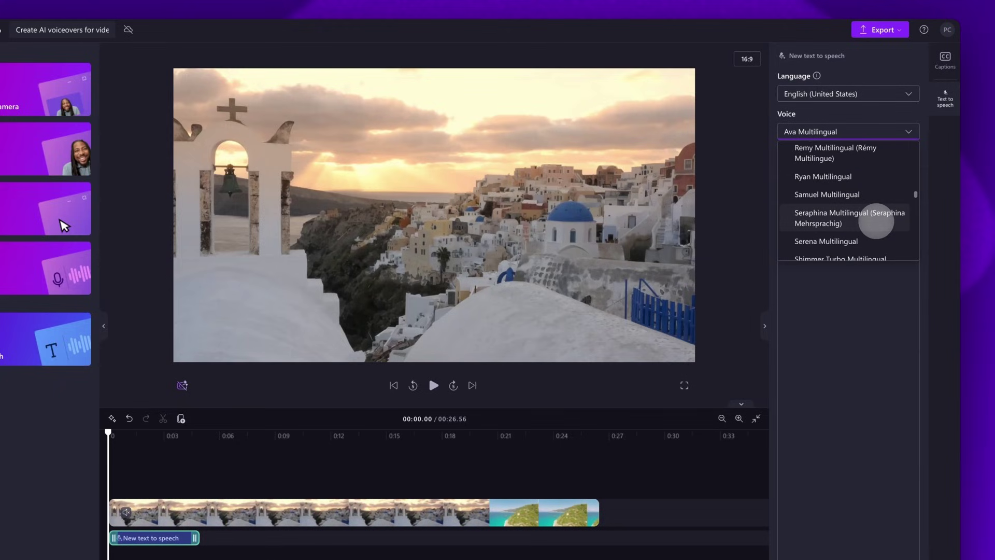
left_click(861, 196)
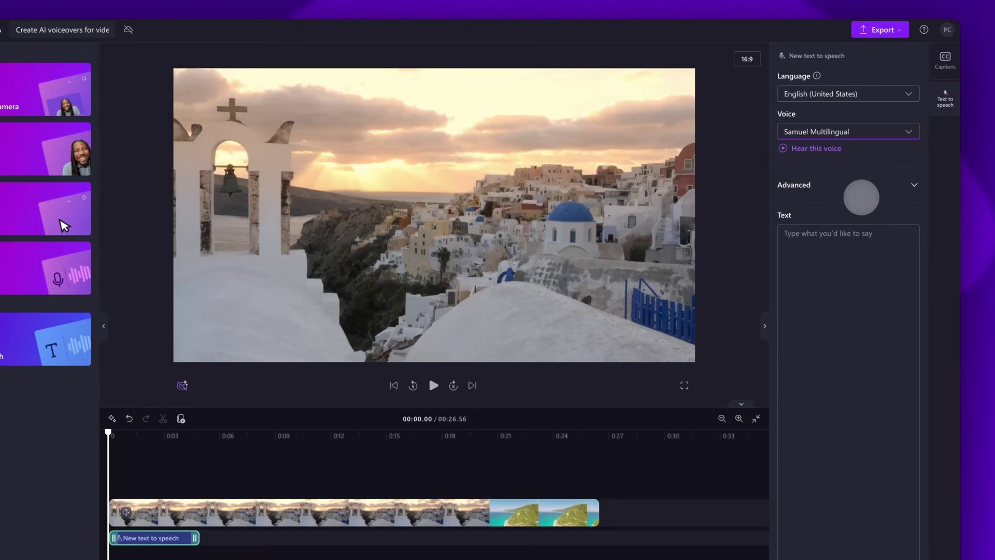
left_click(803, 149)
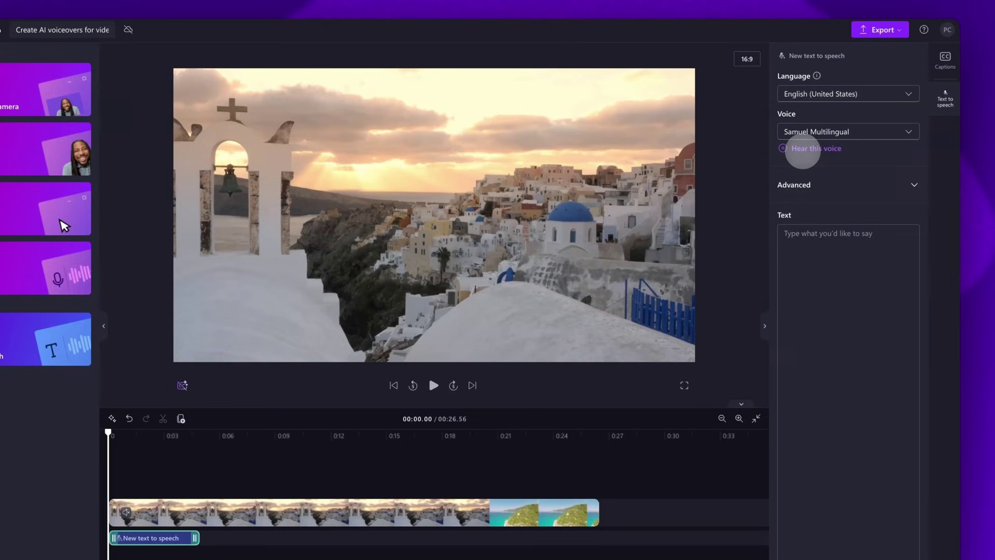
left_click(827, 132)
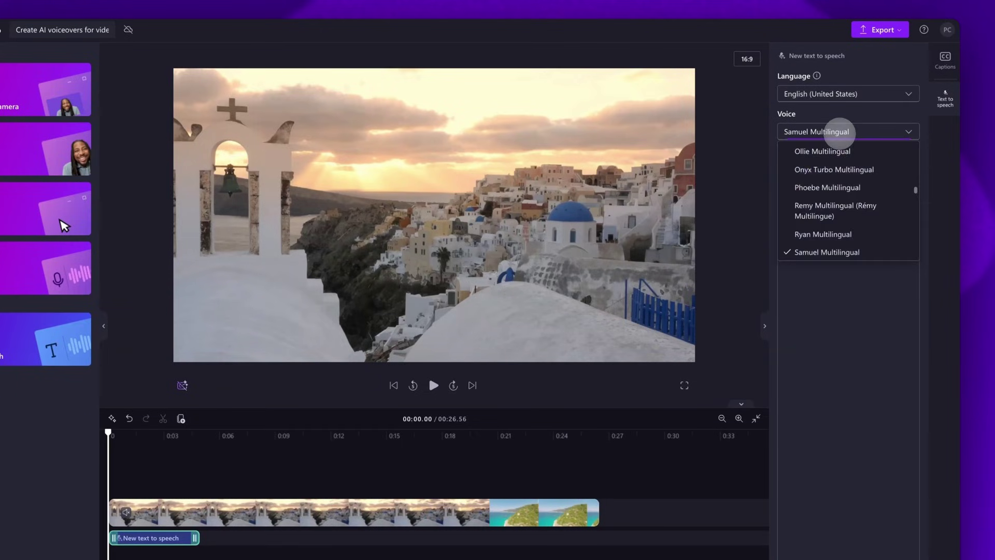
left_click(838, 184)
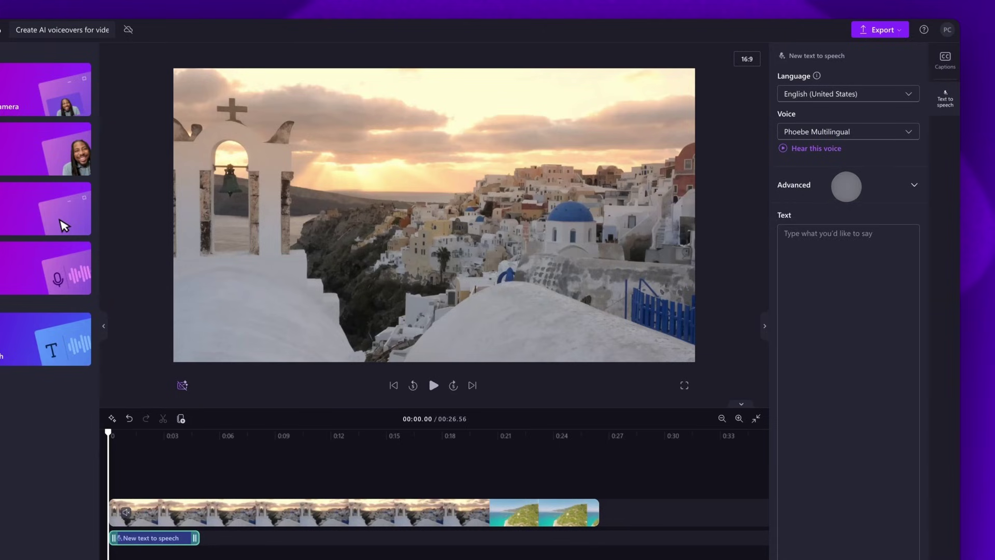
Step: Preview Medium and Extra High vocal pitch under Advanced, then reset pitch to Default
left_click(839, 185)
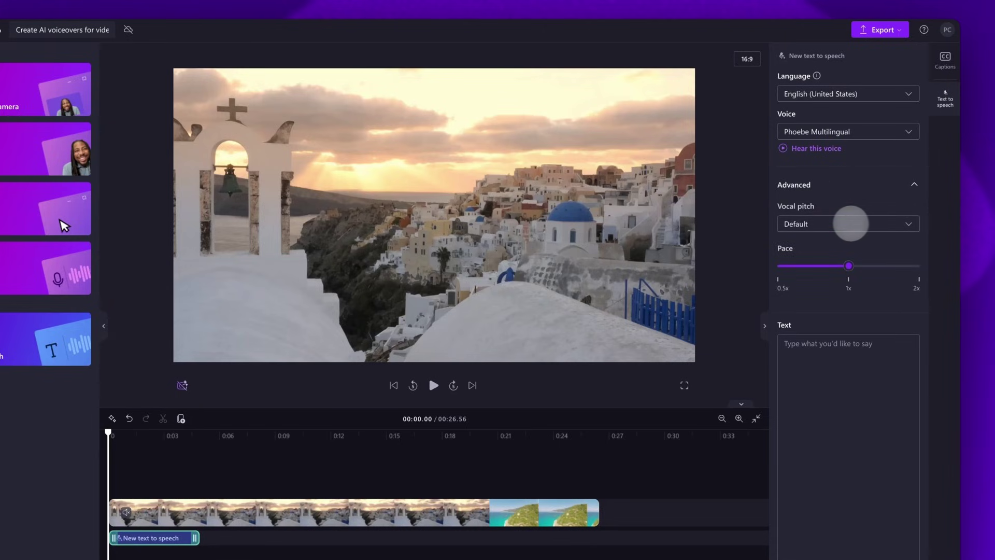
left_click(863, 224)
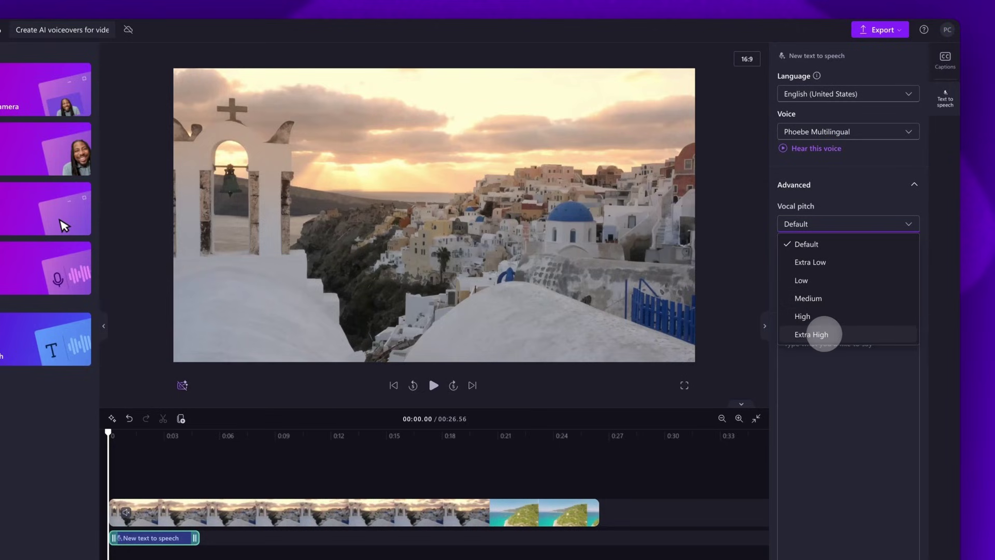
left_click(808, 299)
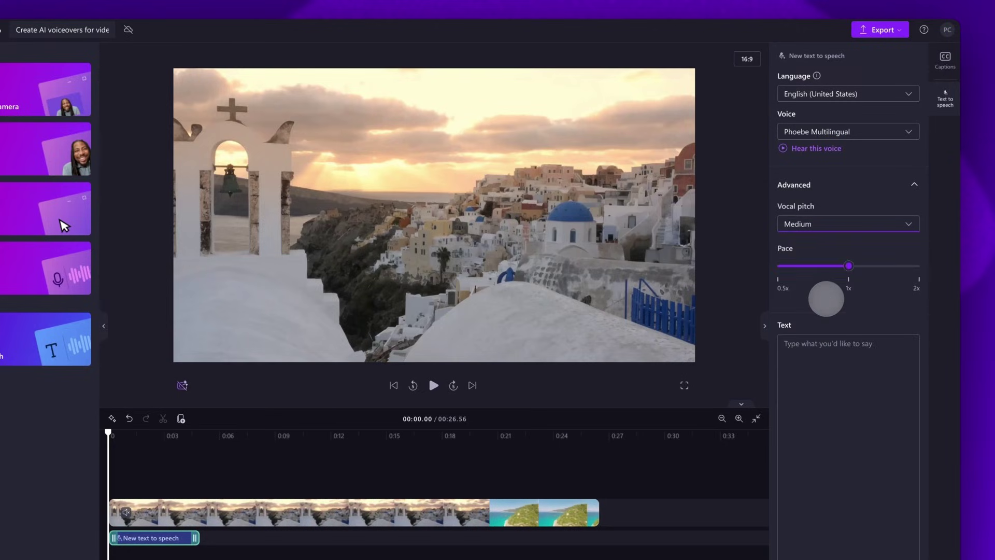
left_click(821, 148)
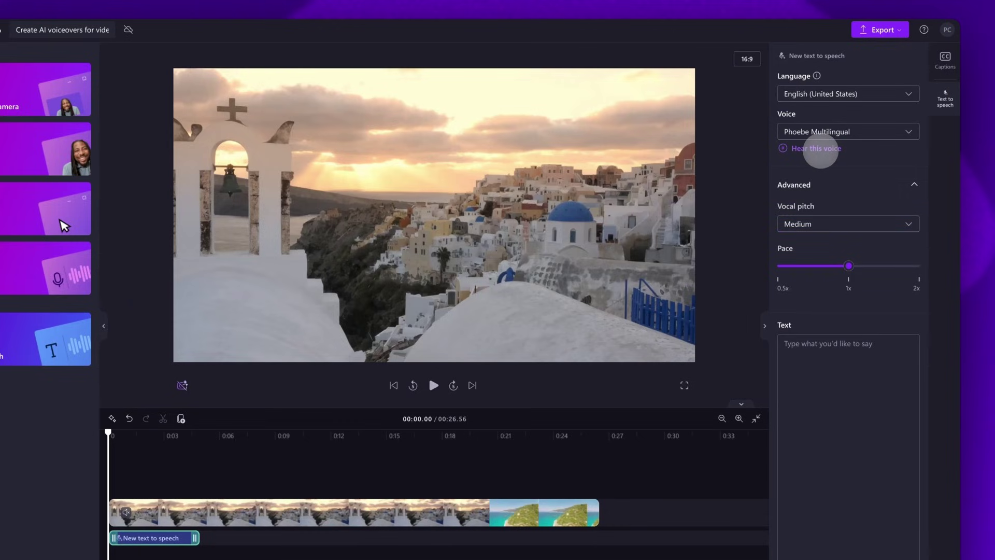
left_click(809, 223)
left_click(807, 333)
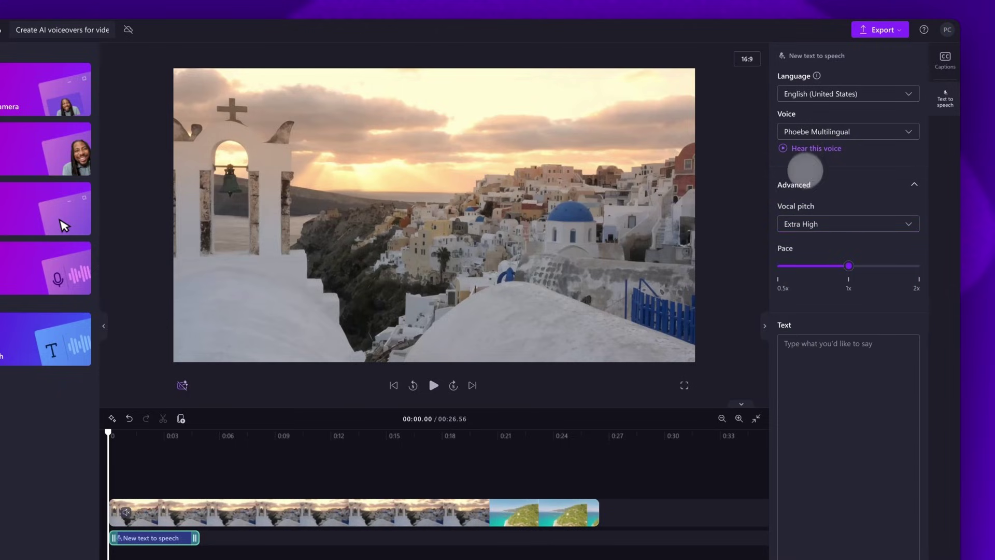
left_click(809, 223)
left_click(807, 244)
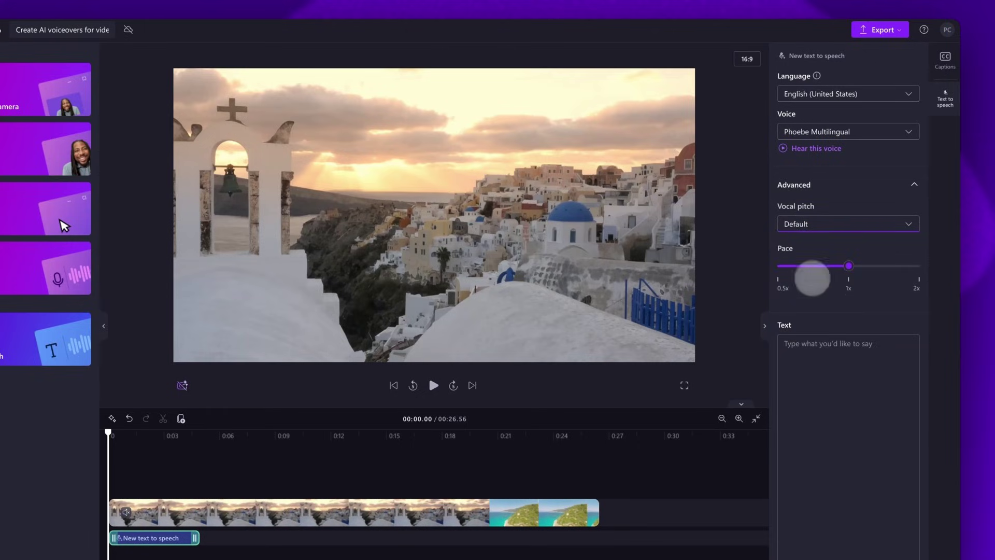
Step: Preview the voice at 0.7x and nearly 2x pace, then return it to about 1x
left_click_drag(847, 266, 801, 267)
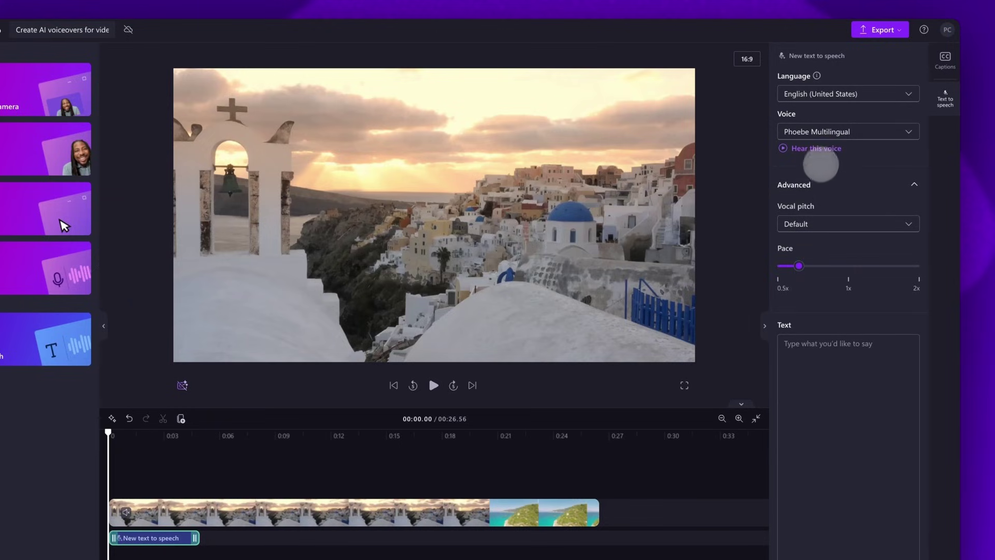
left_click(817, 148)
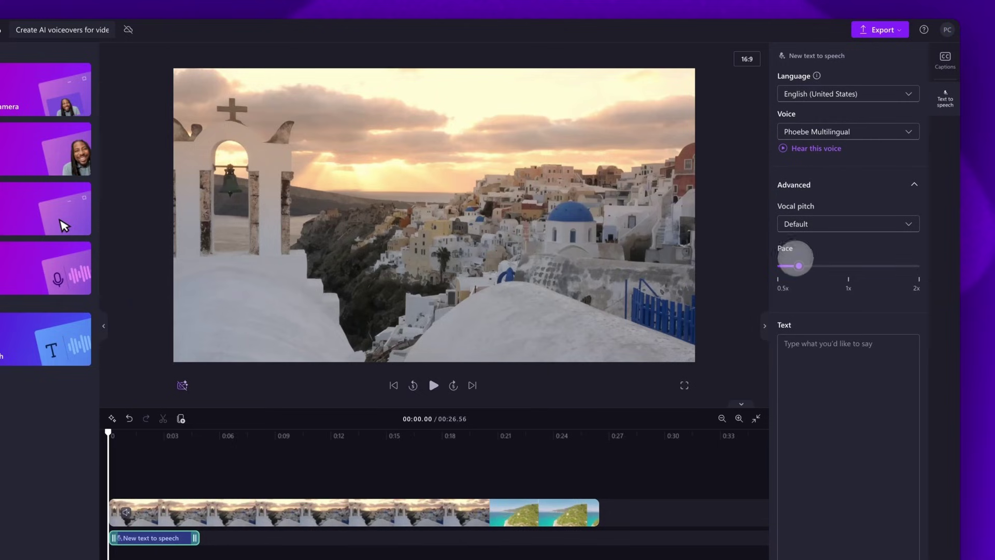
left_click_drag(799, 266, 905, 266)
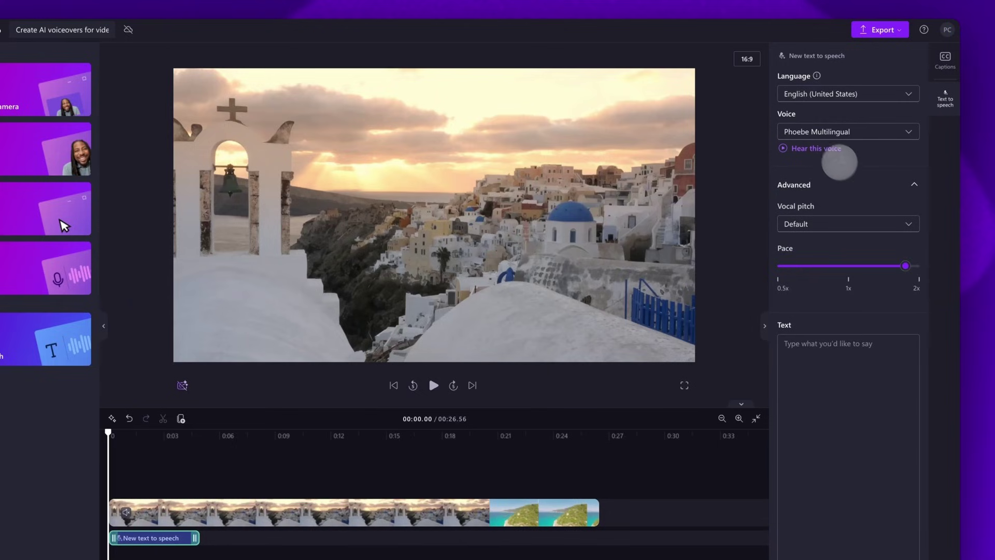
left_click(825, 150)
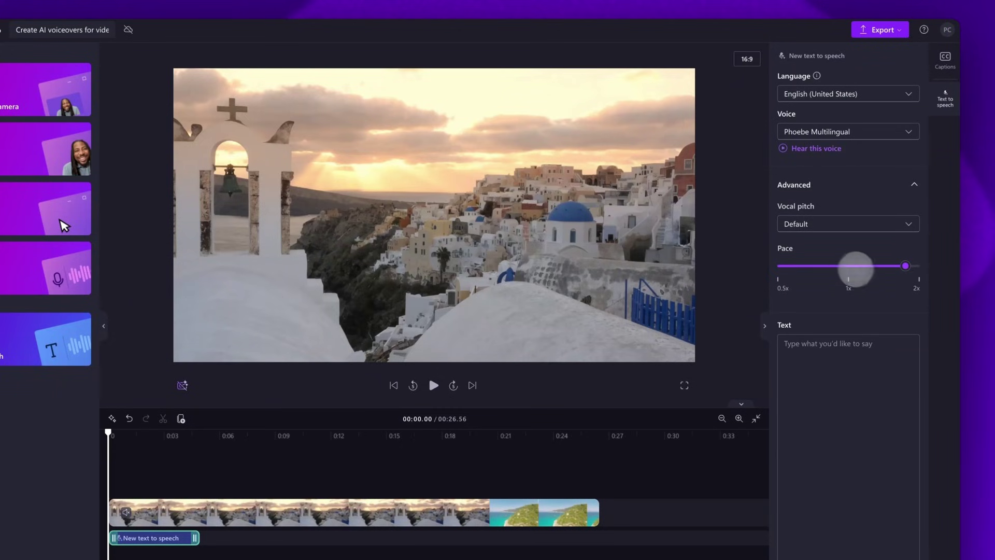
left_click_drag(904, 266, 862, 266)
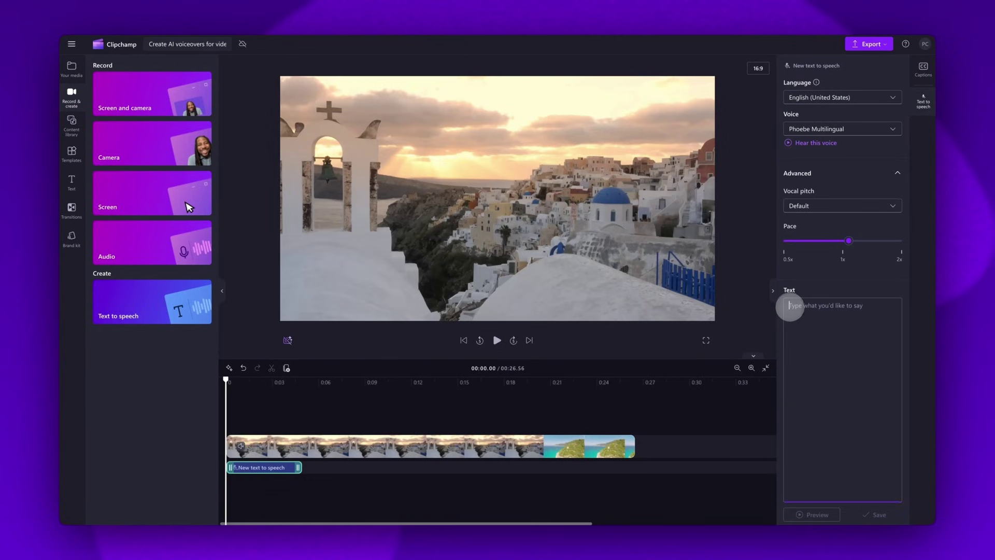
Step: Paste the two-paragraph Greece holiday script and save it to generate the voiceover clip
type("Hey everyone, I just got back from the most amazing holiday in Greece, and I can't wait to share all the highlights with you!  My adventure kicked off in Santorini, and wow, it didn't disappoint. The views were breathtaking! I spent hours exploring Oia, just wandering around those iconic white buildings. And let me tell you, the sunsets here are like nothing I've ever seen—totally magical!")
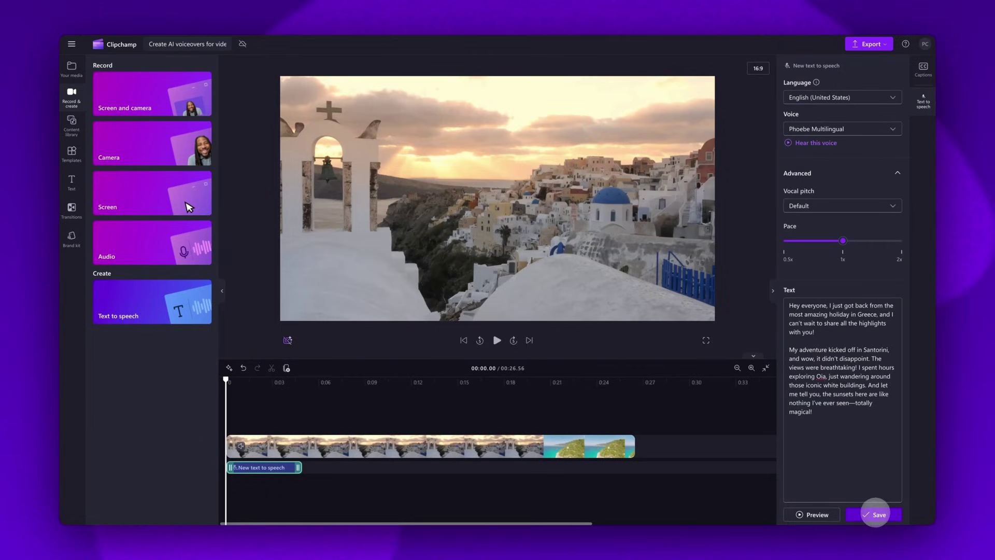
left_click(875, 514)
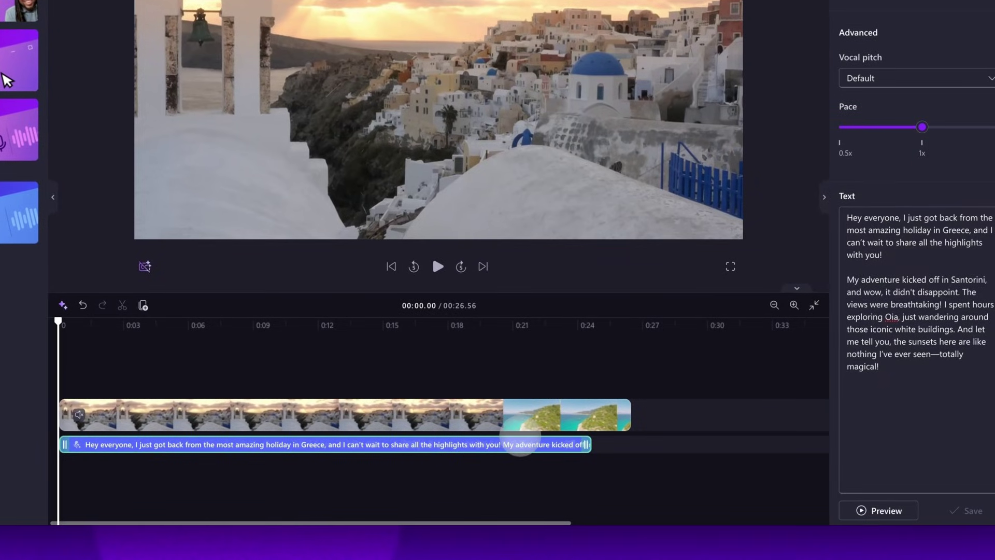
Step: Trim the holiday video's end to finish with the voiceover and play the result
left_click(524, 422)
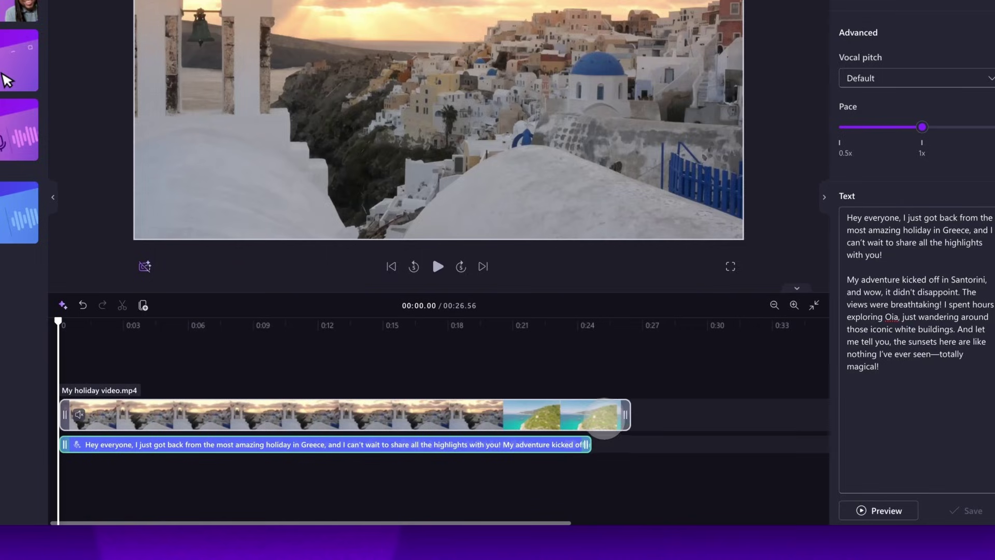
left_click(602, 413)
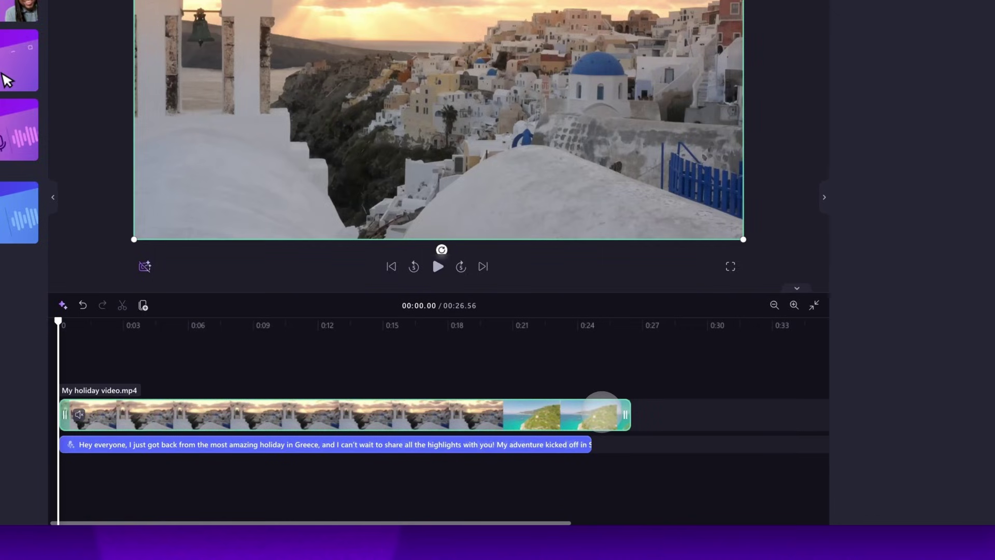
left_click_drag(624, 413, 614, 413)
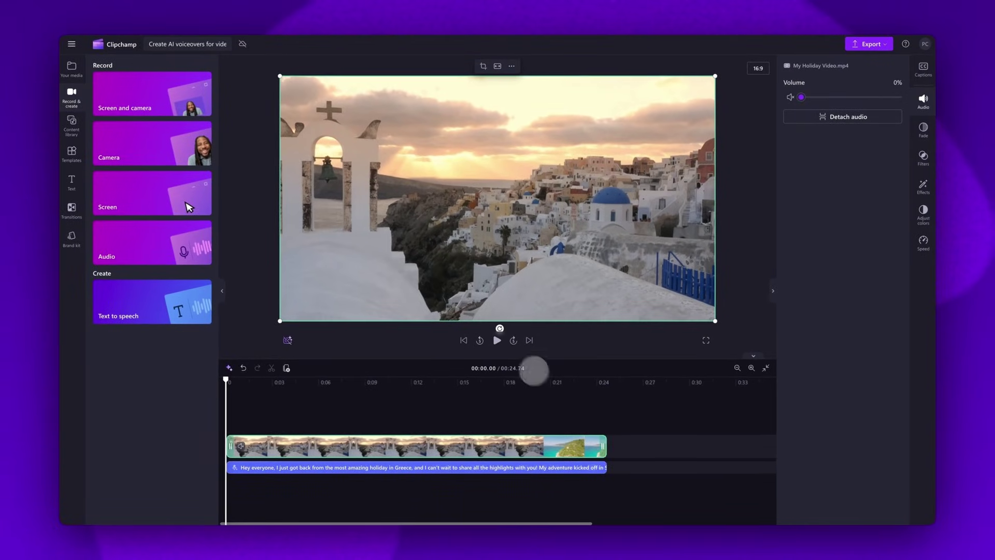
left_click(497, 340)
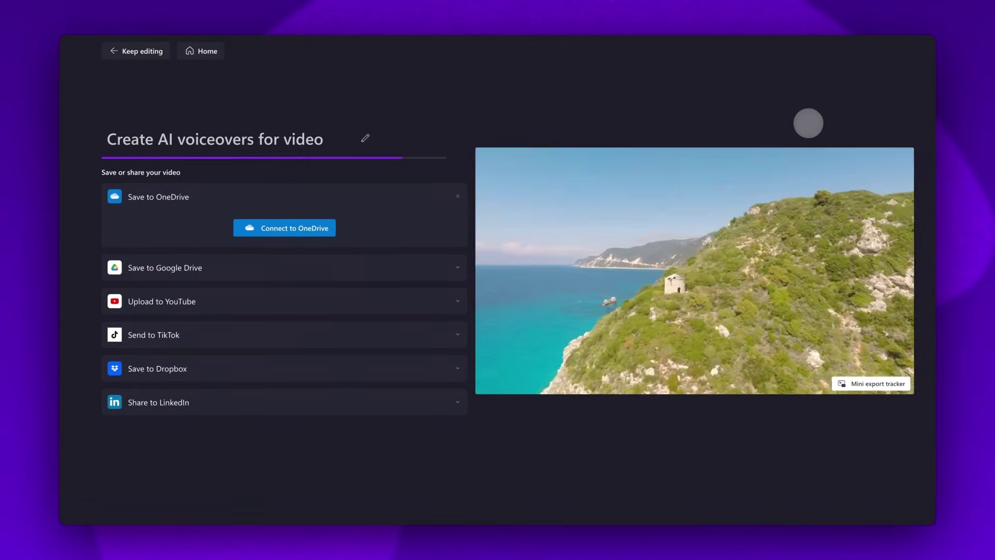
Step: Let the 00:24 export download as Create AI voiceovers for video.mp4 (62.85 MB)
mouse_move(790, 77)
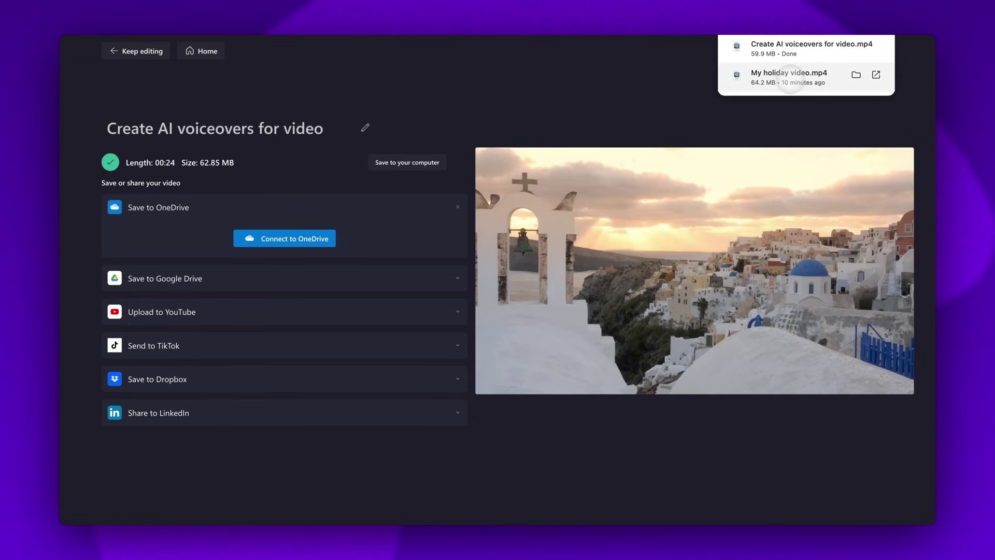